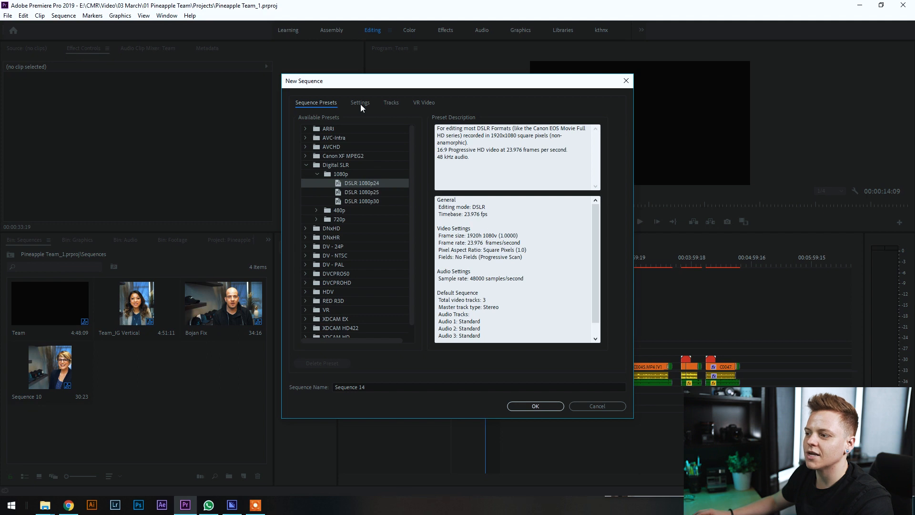
- Set the new sequence's frame size to 1080 horizontal by 1350 vertical
left_click(361, 103)
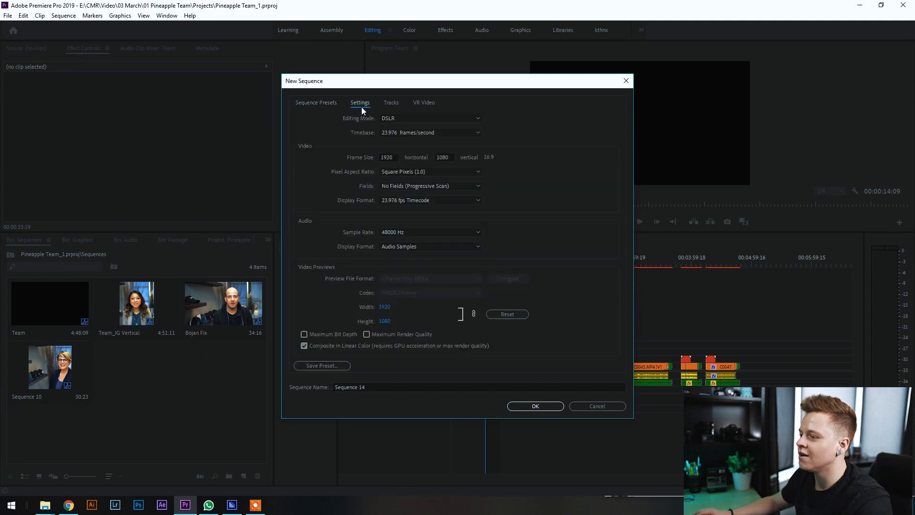
left_click(393, 157)
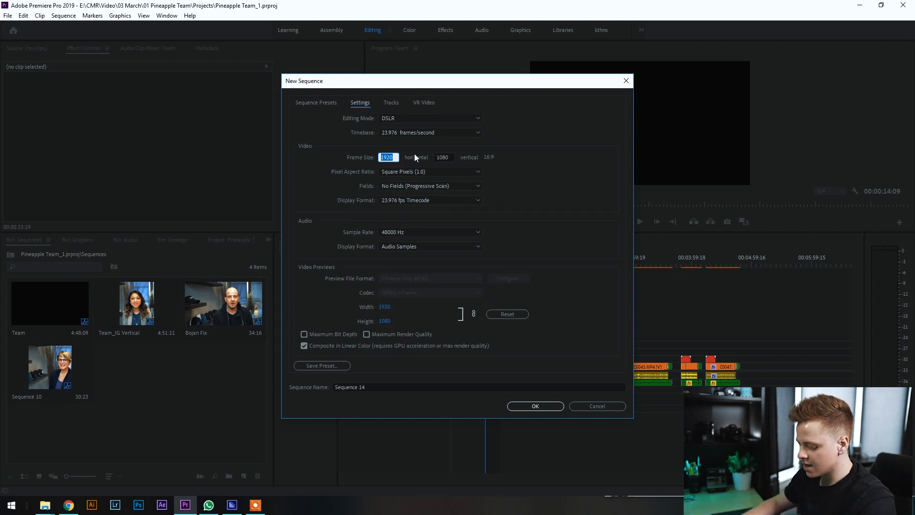
type("1080")
key("Tab")
type("1350")
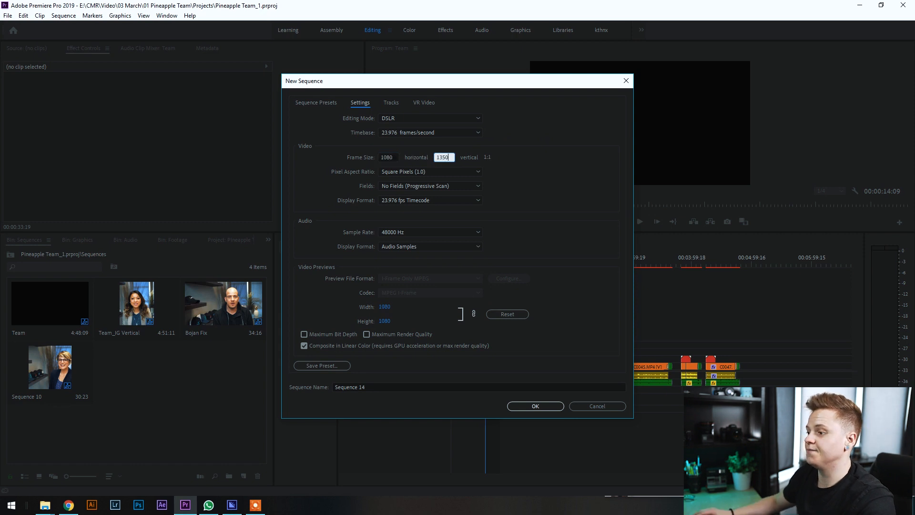
left_click(559, 176)
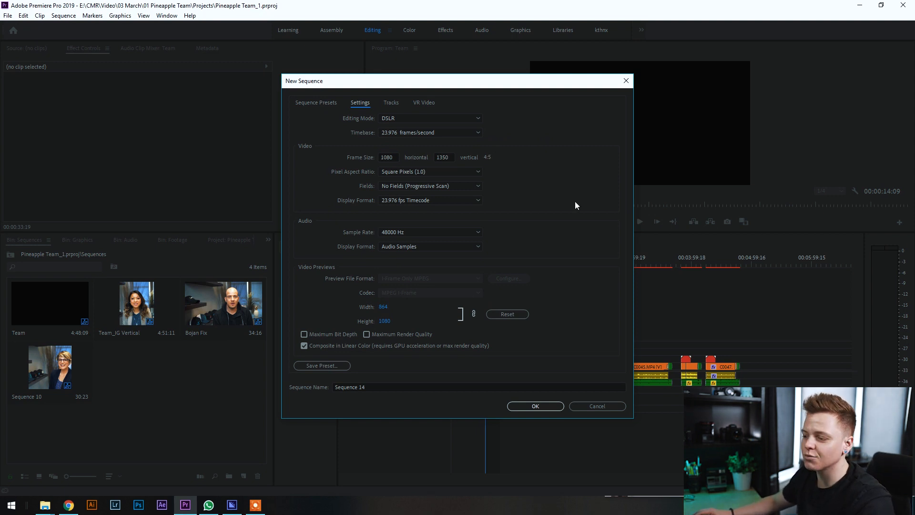
- Name the new sequence IG and create it
left_click(331, 365)
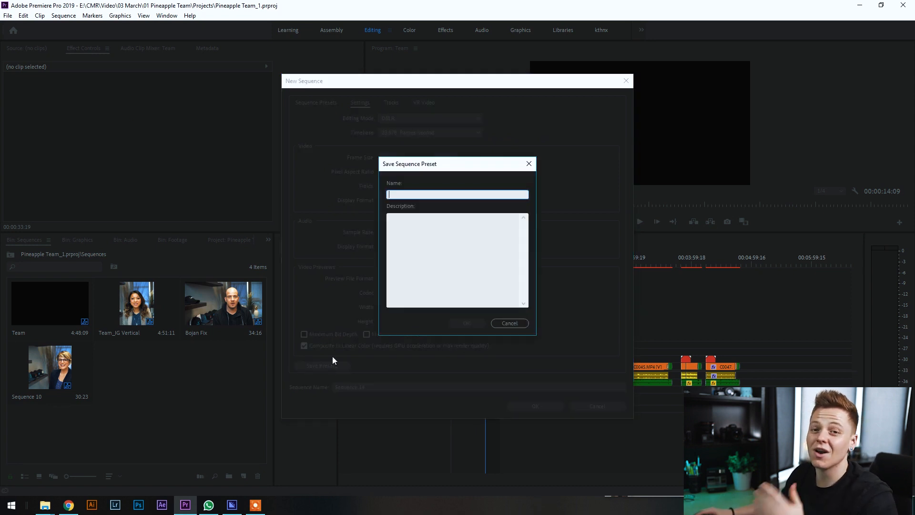
left_click(524, 324)
type("IG")
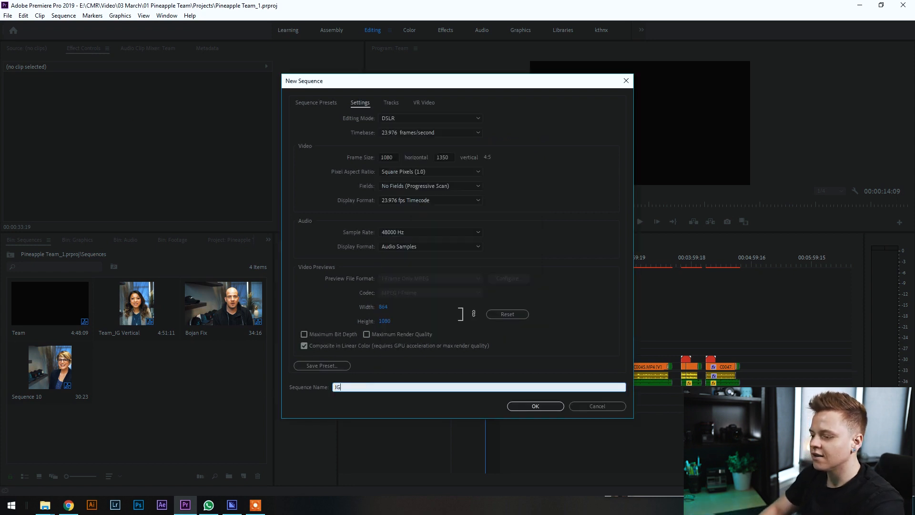
key("Return")
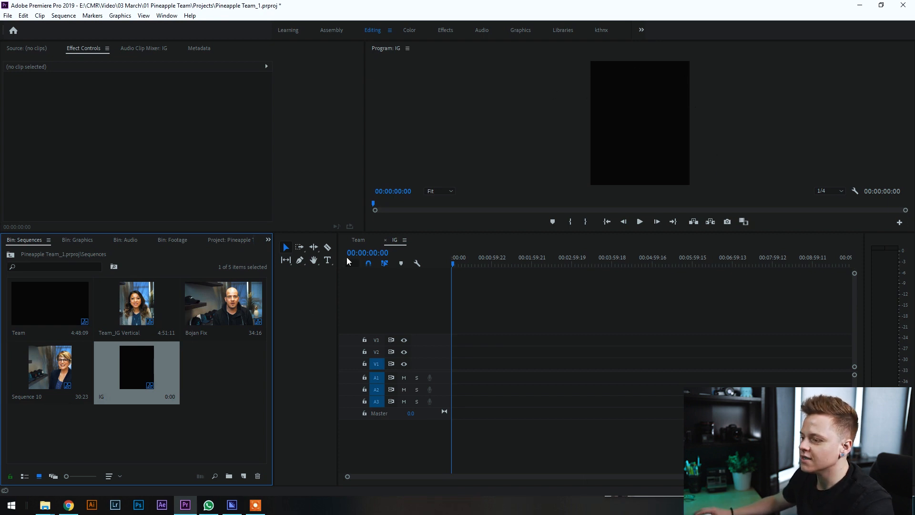
- Copy the second group of clips, with its title and audio, from the Team sequence into the IG sequence
left_click(358, 240)
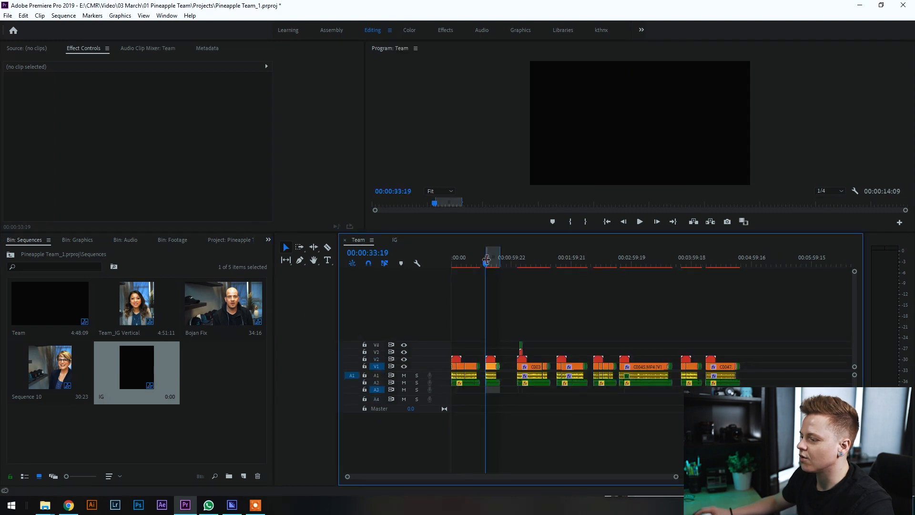
left_click_drag(487, 263, 491, 263)
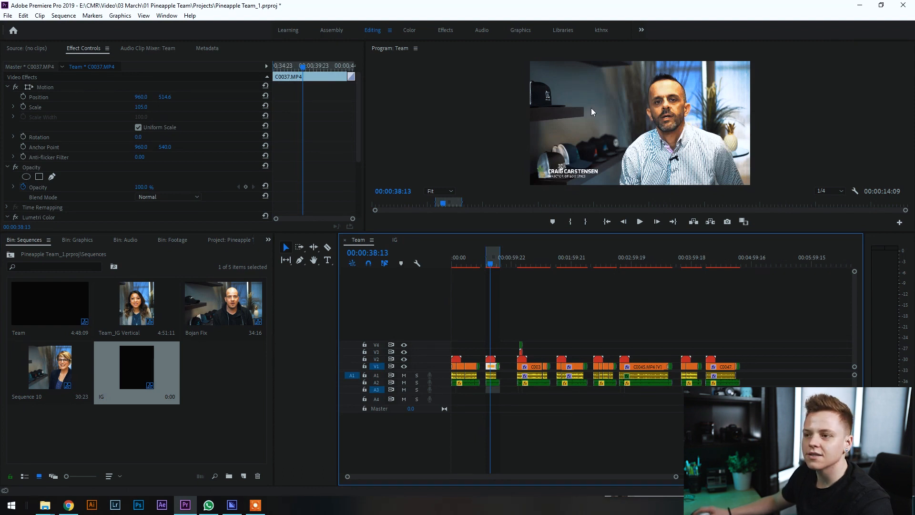
left_click_drag(506, 339, 491, 401)
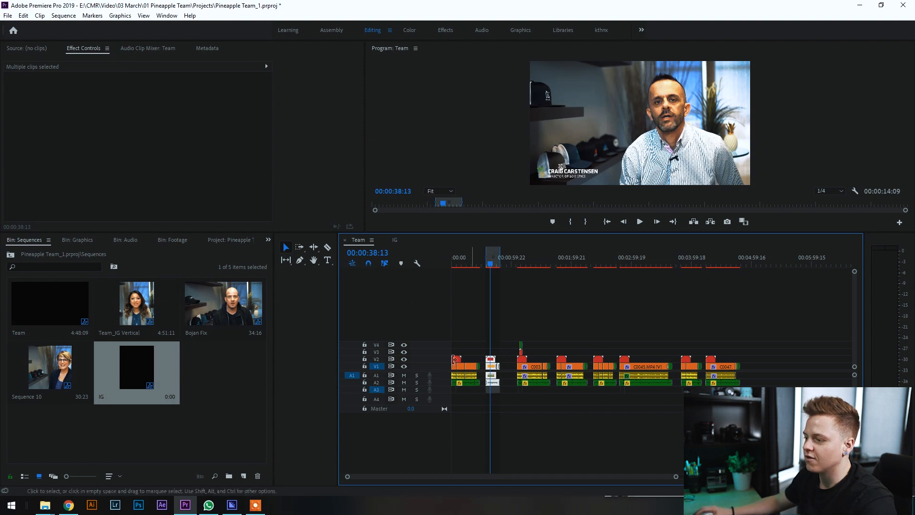
left_click(395, 241)
key("ctrl+v")
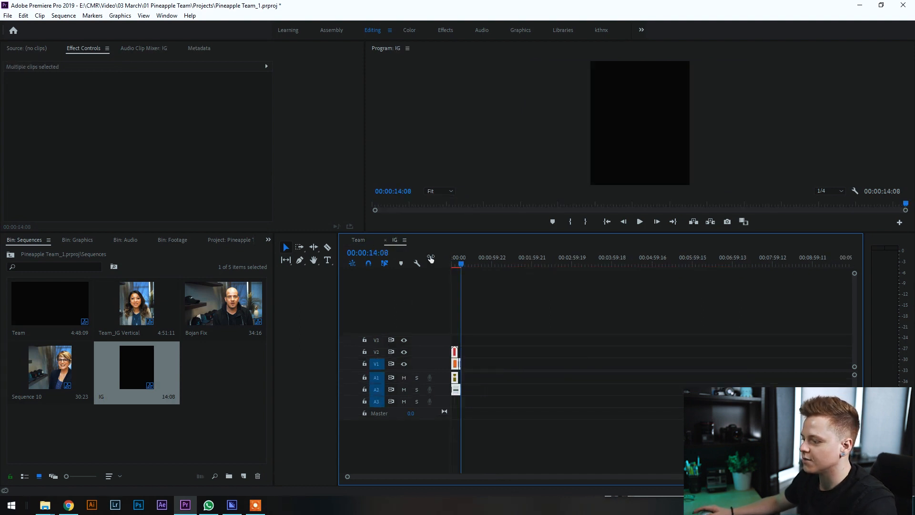
- Reposition the name title clip on V2 to about 934.6, 768.5 so the lower third fits inside the vertical frame
left_click(455, 261)
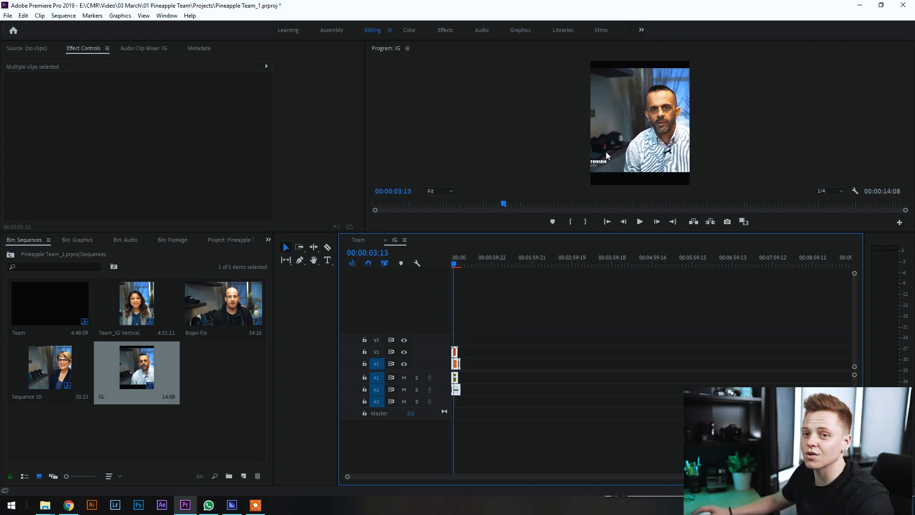
left_click(455, 352)
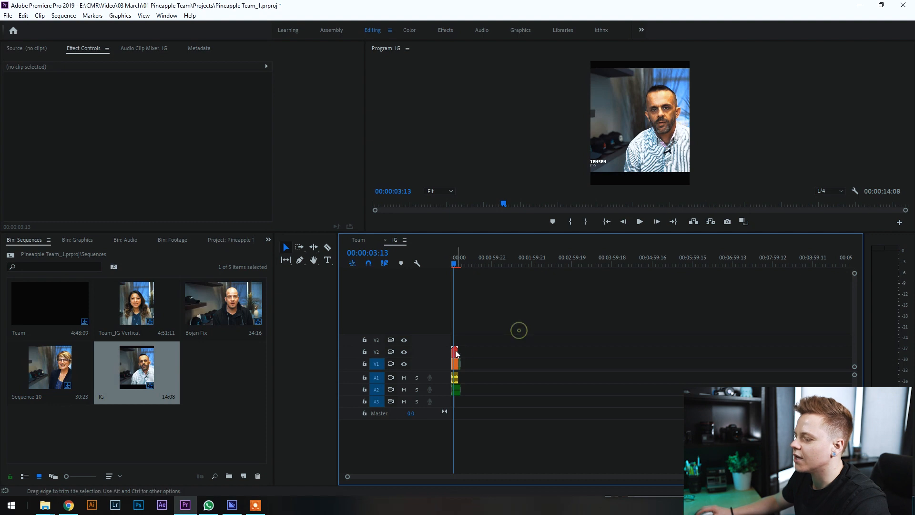
key("equal")
key("equal")
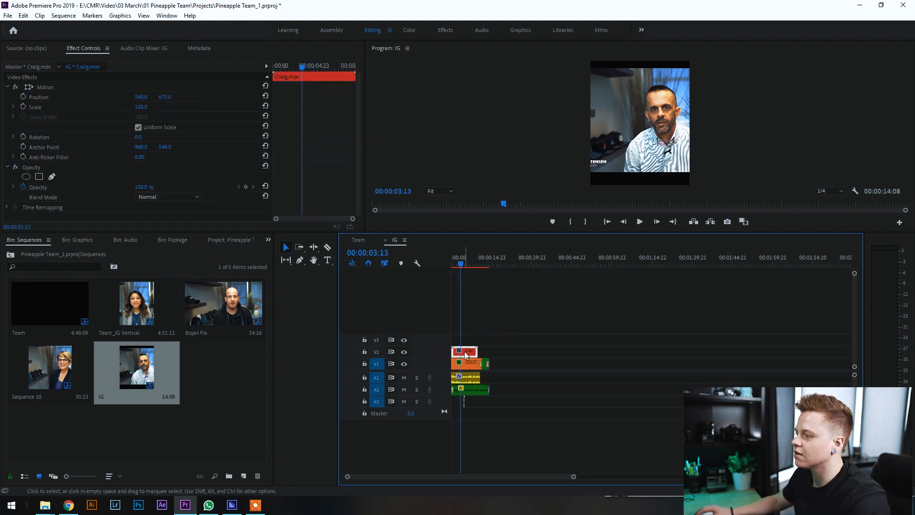
left_click(33, 87)
left_click_drag(614, 161, 652, 166)
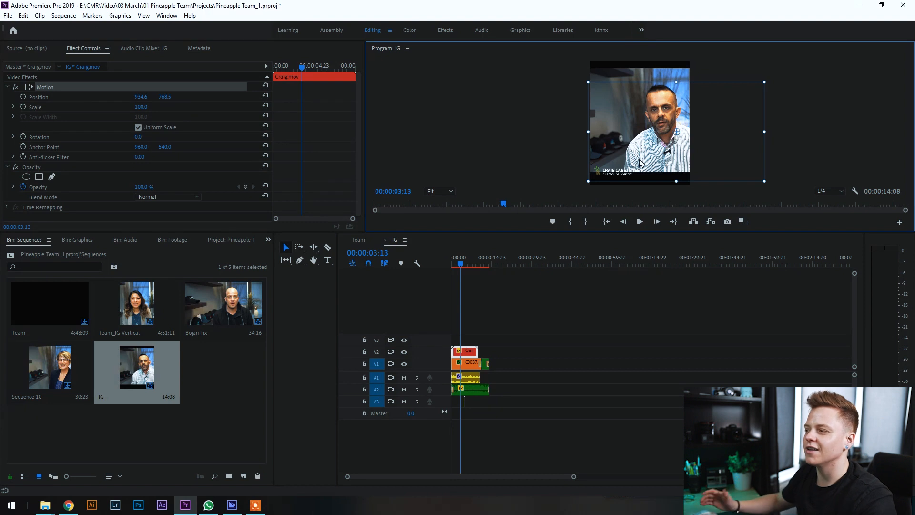
- Scale the C0037.MP4 clip to 127 and move it to position 232.0, 666.2 so the speaker fills the frame
left_click(469, 364)
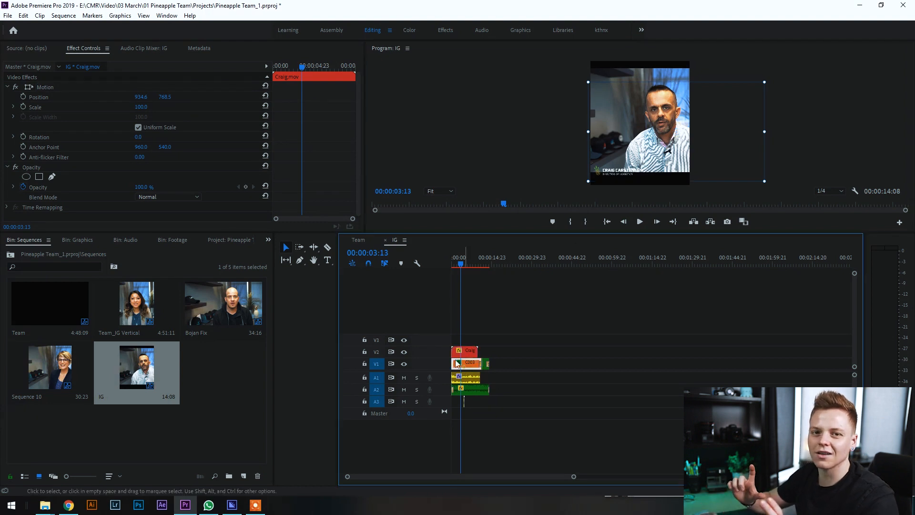
left_click(141, 107)
type("125")
key("BackSpace")
type("7")
key("Return")
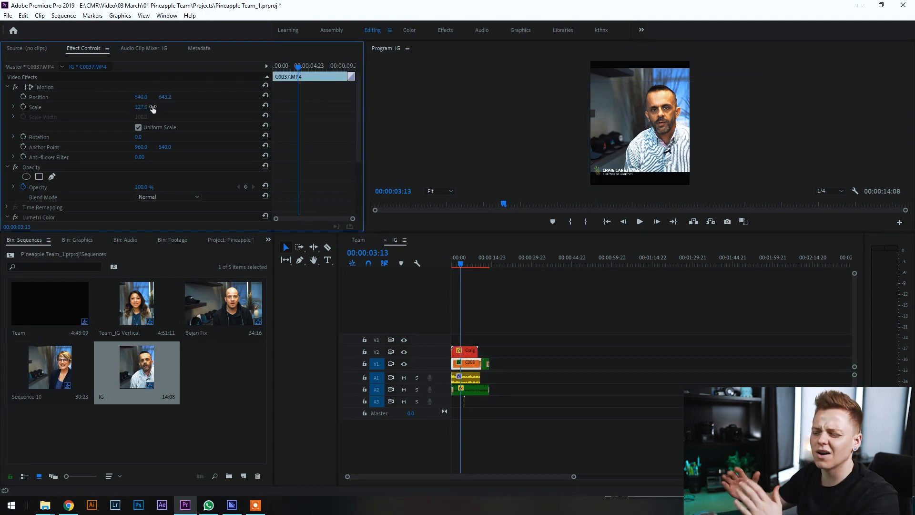
left_click_drag(165, 97, 0, 97)
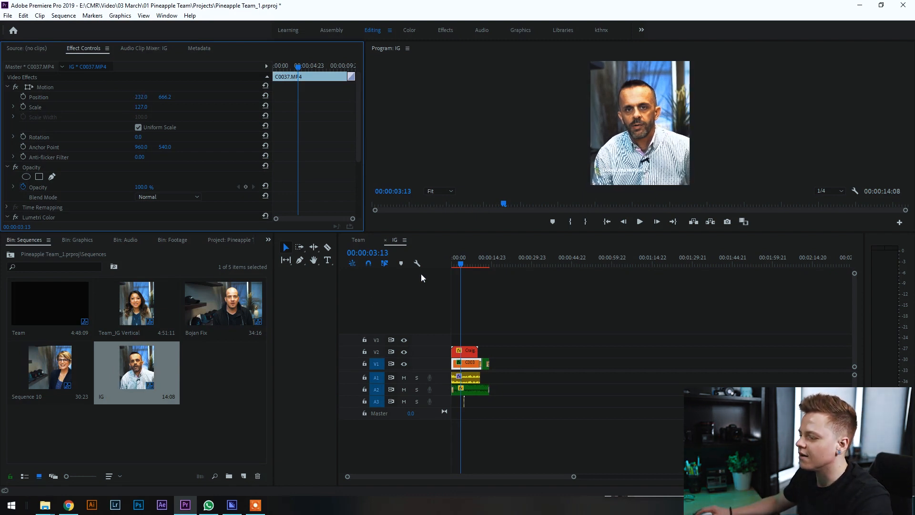
- Set the scale of the closing Pineapple Express logo clip to 15
left_click(486, 264)
left_click(143, 107)
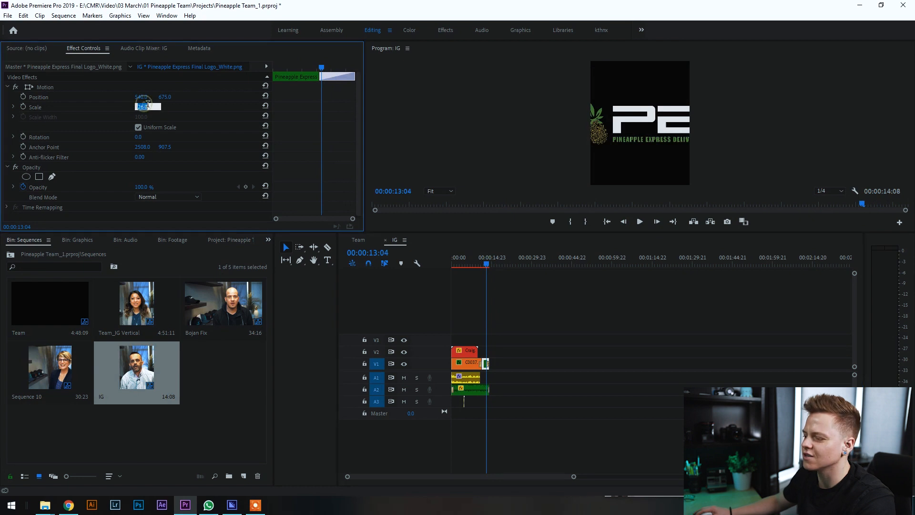
type("15")
key("Return")
- Delete the Dip to Black transition at the end of the C0037.MP4 clip
left_click(525, 322)
key("equal")
key("equal")
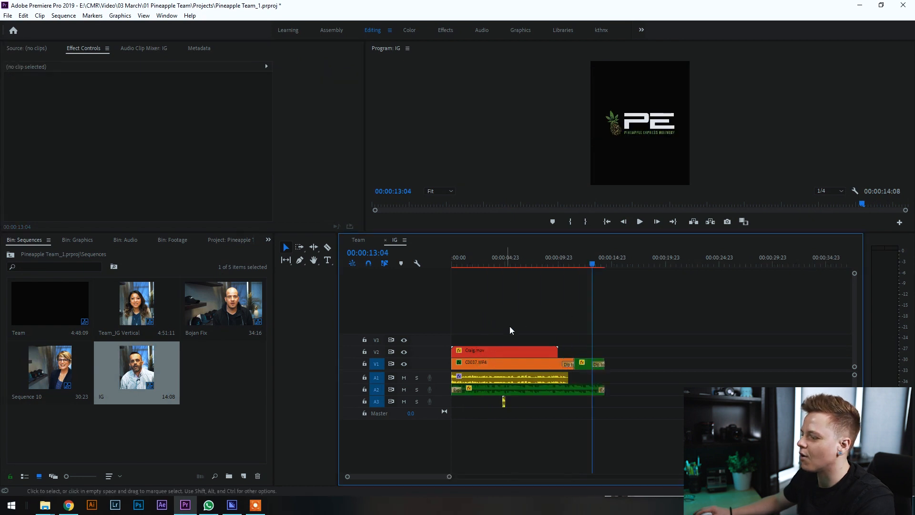
left_click(562, 262)
mouse_move(563, 261)
left_mouse_down()
mouse_move(576, 263)
mouse_move(570, 257)
left_mouse_up()
left_click(571, 364)
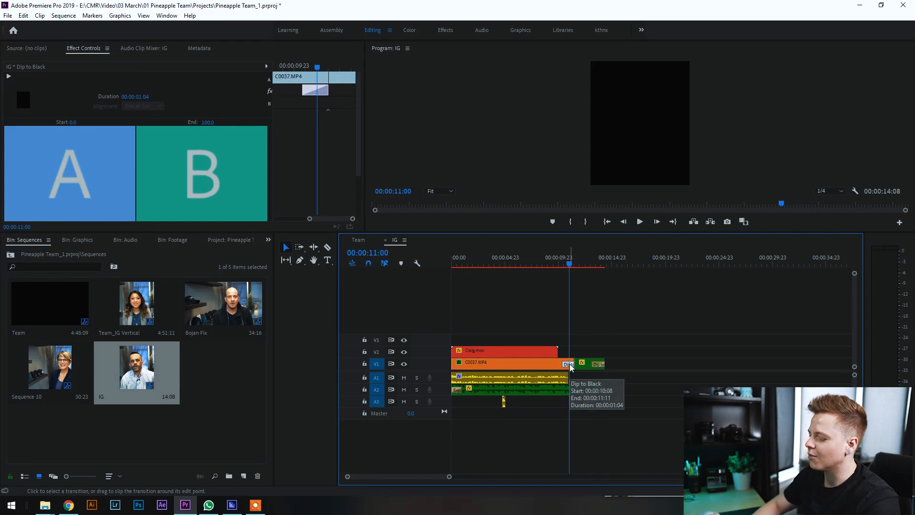
key("Delete")
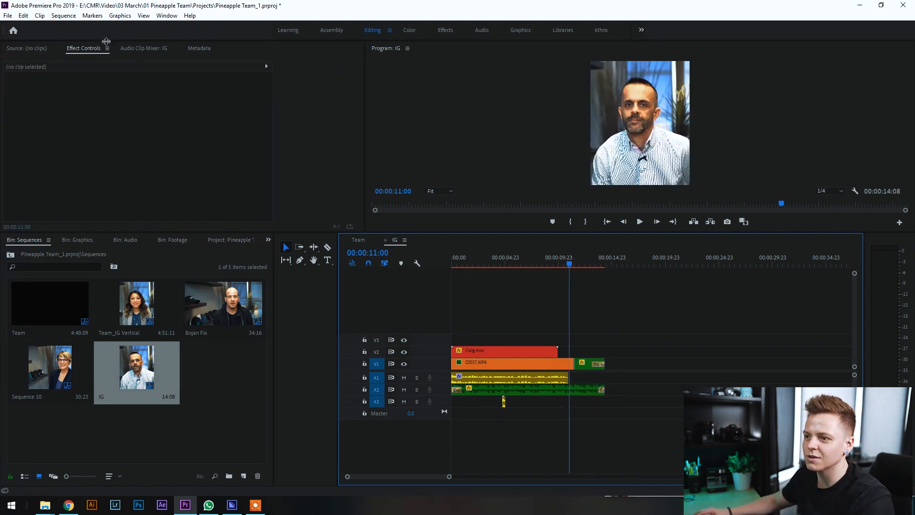
- Fade out the C0037.MP4 clip with opacity keyframes of 100% at 00:00:10:17 and 0% near its end
left_click(543, 363)
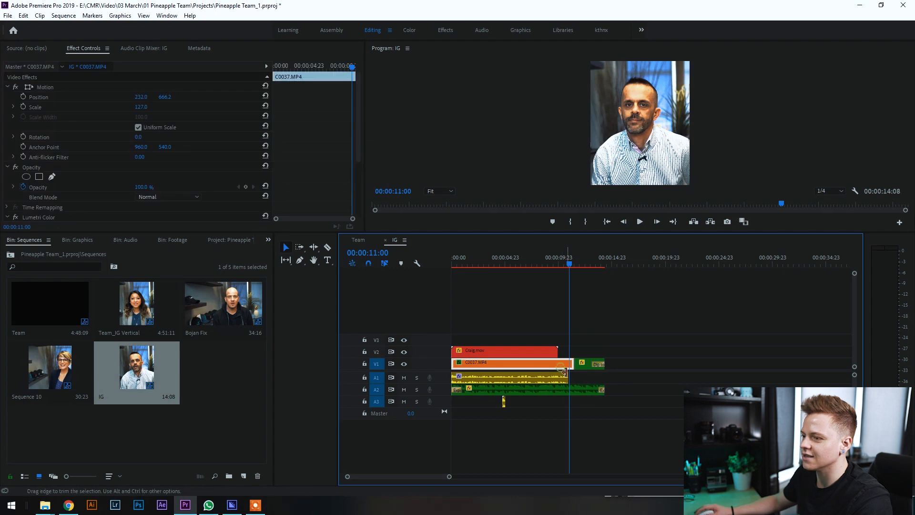
left_click(566, 260)
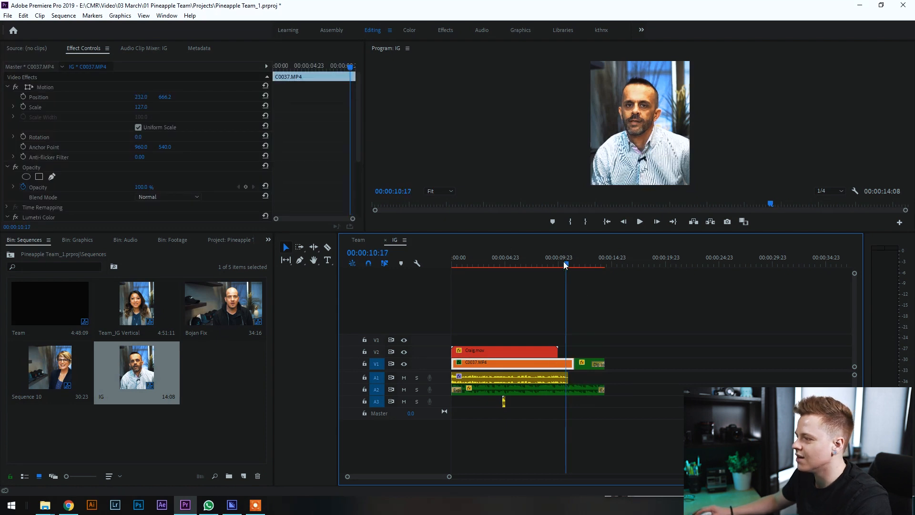
left_click(251, 190)
left_click(247, 187)
left_click(571, 261)
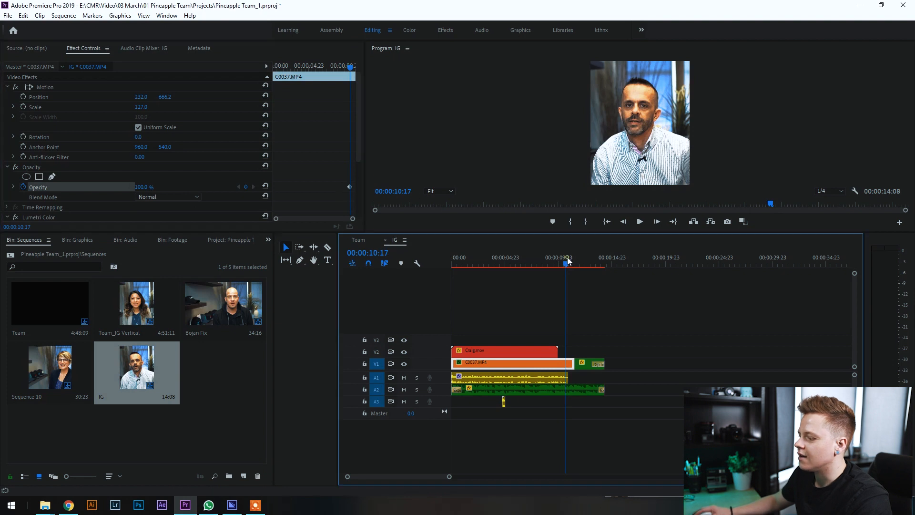
left_click(144, 187)
type("0")
key("Return")
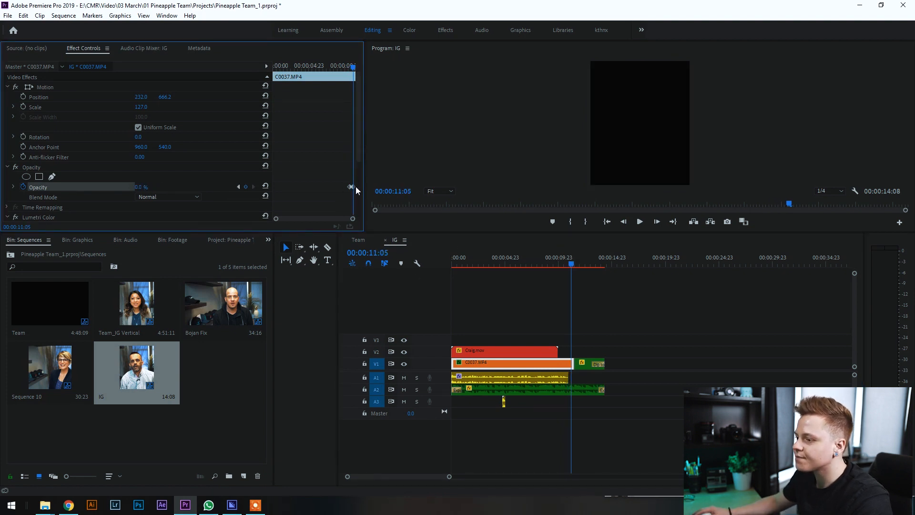
left_click_drag(354, 186, 358, 187)
- Delete the Dip to Black transition at the end of the logo clip
left_click_drag(562, 265, 595, 265)
left_click(601, 364)
key("Delete")
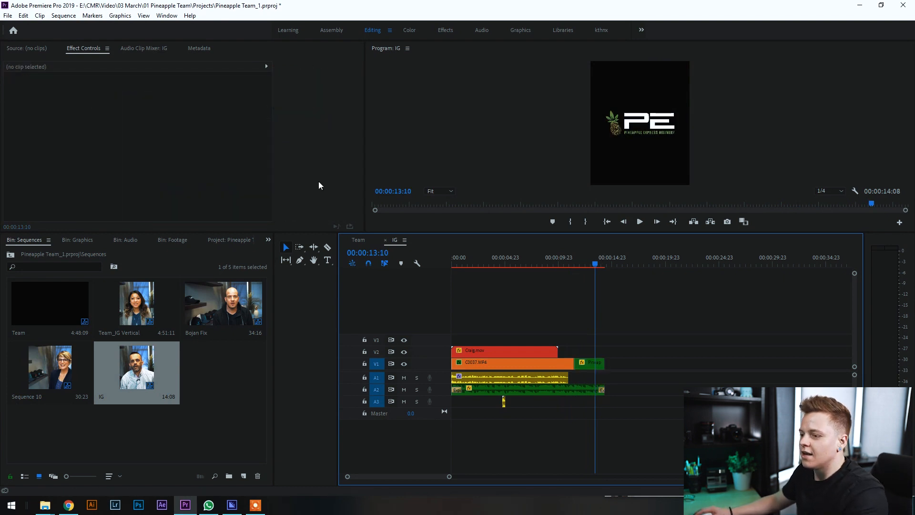
- Fade out the logo clip with opacity keyframes of 100% at 00:00:13:10 and 0% at 00:00:14:01
left_click(586, 365)
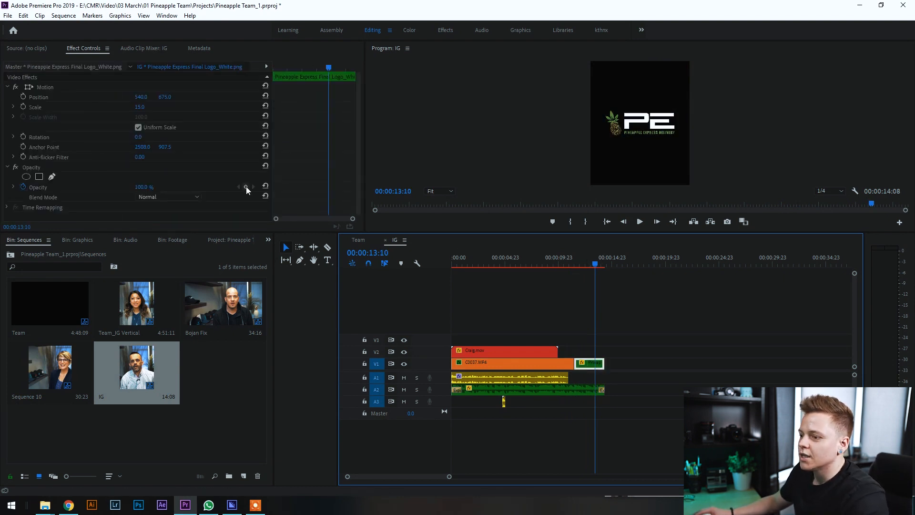
left_click(246, 187)
left_click_drag(331, 68, 347, 68)
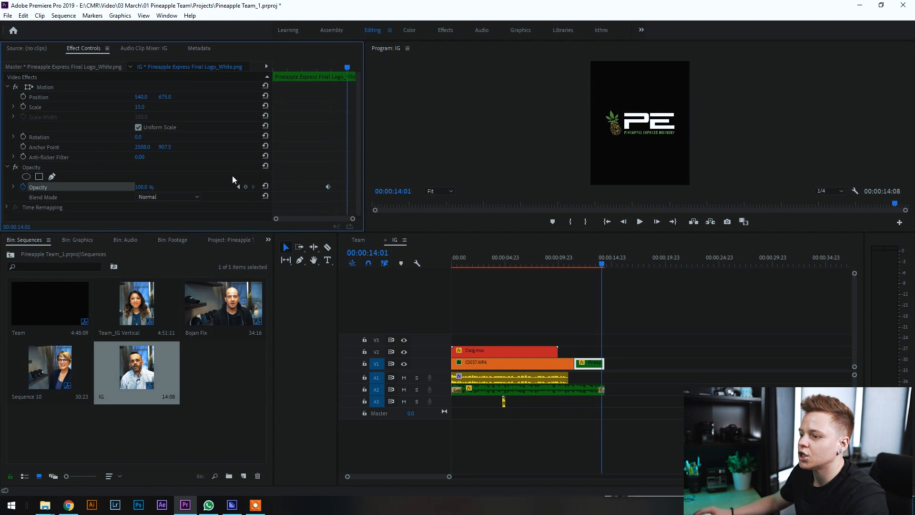
left_click(246, 186)
left_click(144, 186)
type("0")
key("Return")
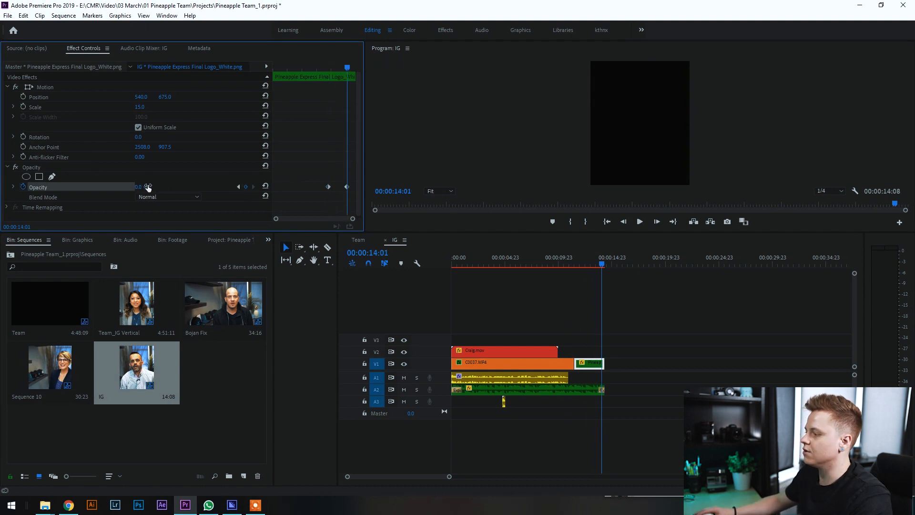
left_click(588, 258)
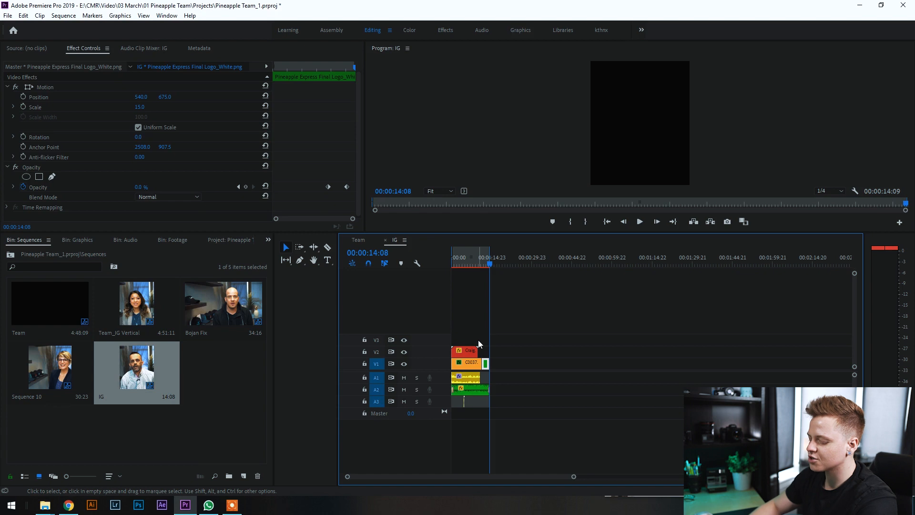
- Open the export settings for the IG sequence and raise the target bitrate to 19.19 Mbps
key("ctrl+m")
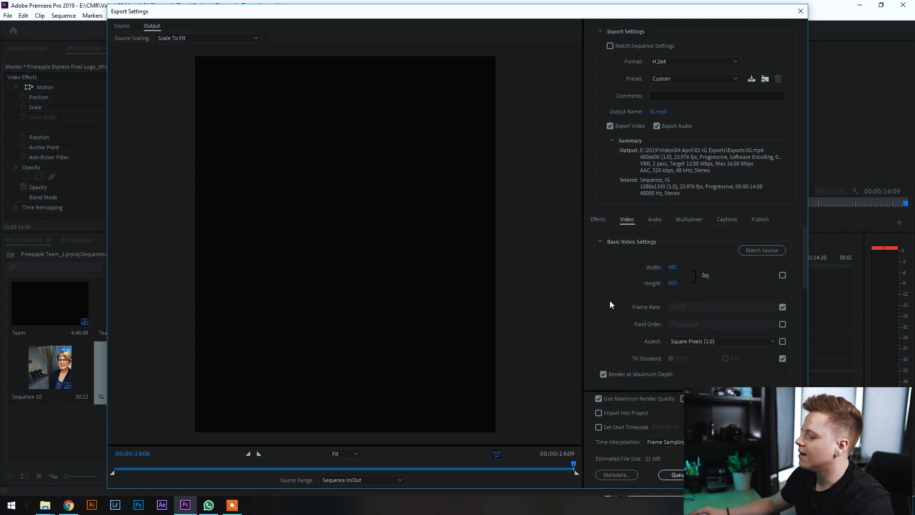
scroll(618, 302, "down", 3)
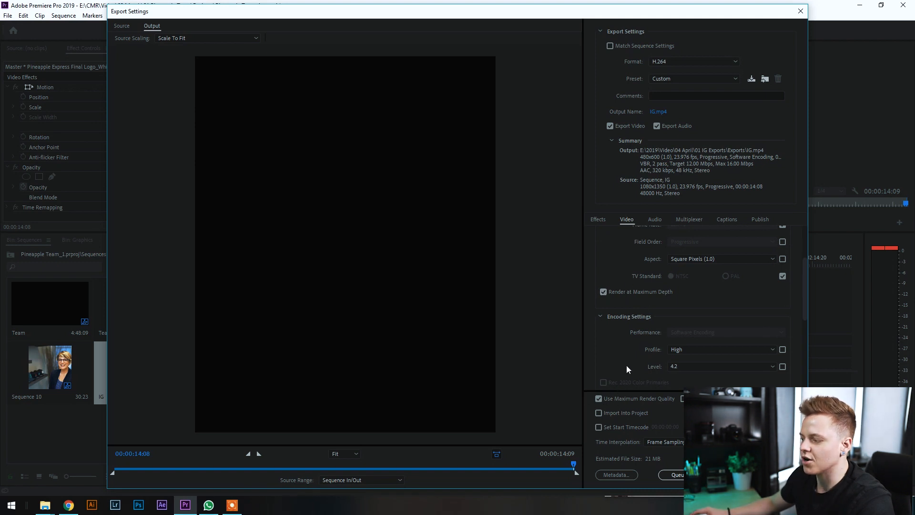
scroll(622, 358, "down", 3)
scroll(618, 350, "down", 3)
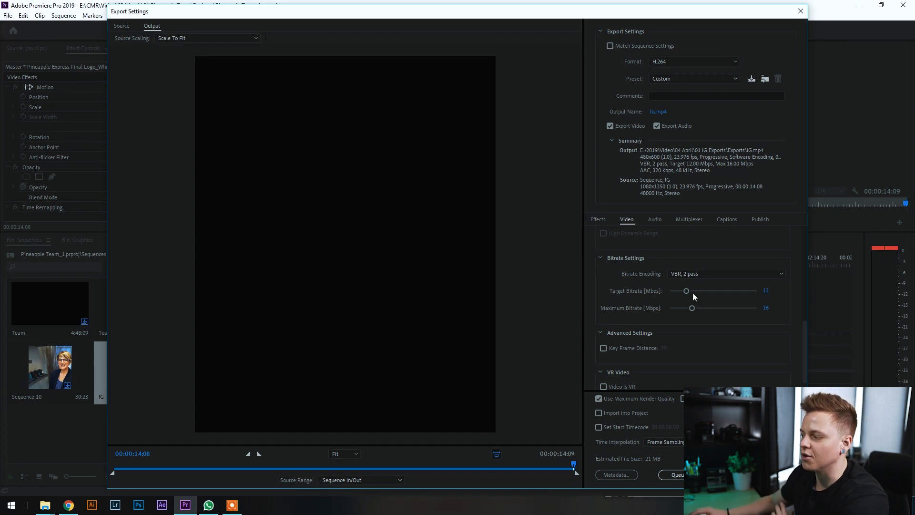
left_click_drag(694, 288, 696, 290)
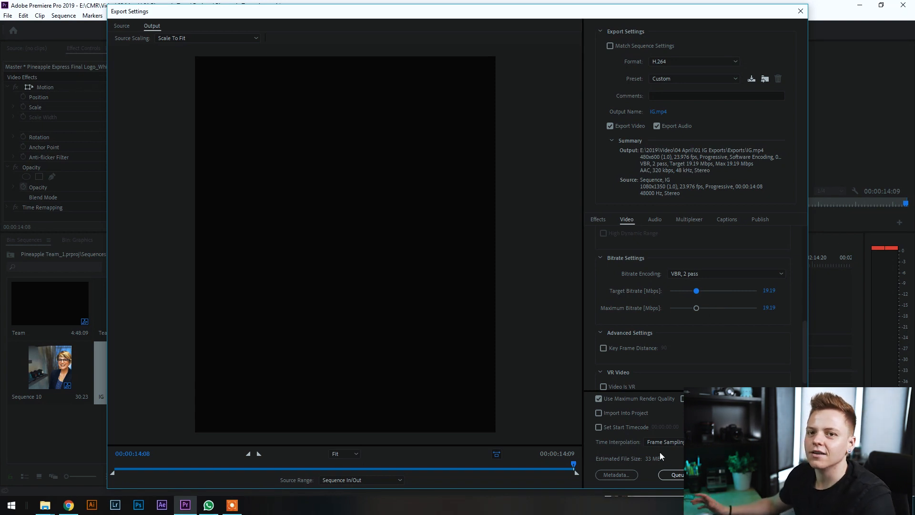
- Lower the target bitrate to 13.37 Mbps and save the export settings as a preset named "IG Vertical"
left_click_drag(695, 291, 684, 293)
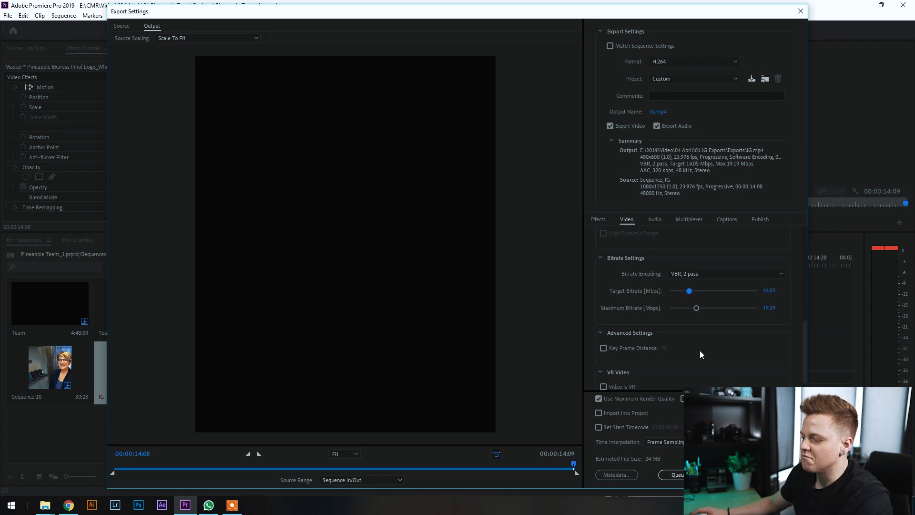
left_click_drag(688, 293, 688, 290)
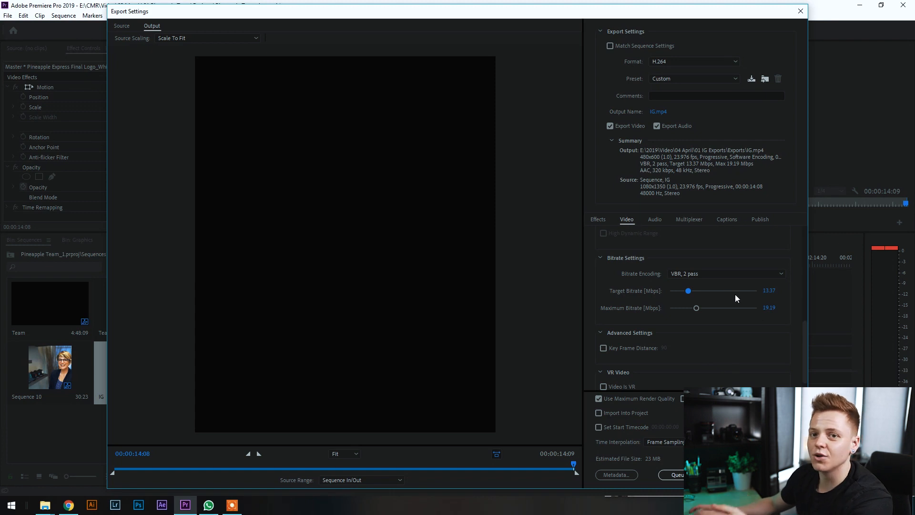
left_click(751, 79)
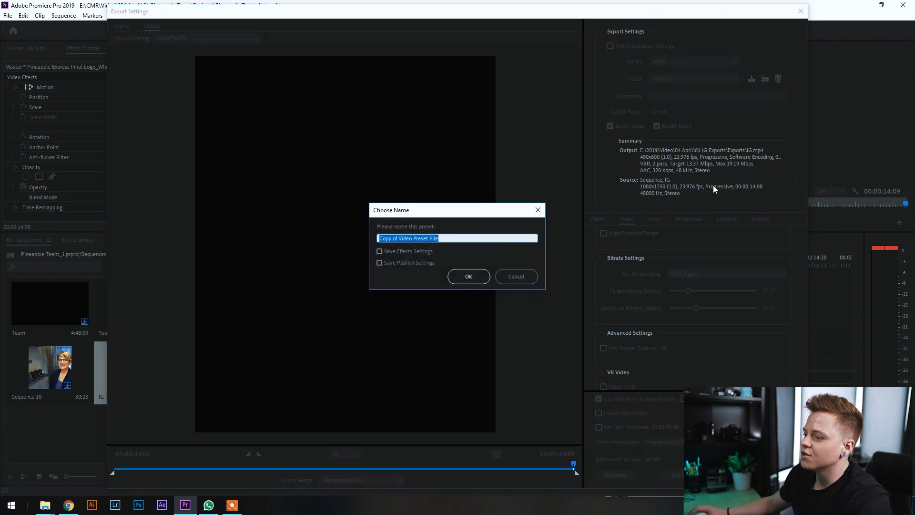
type("IG Vertical")
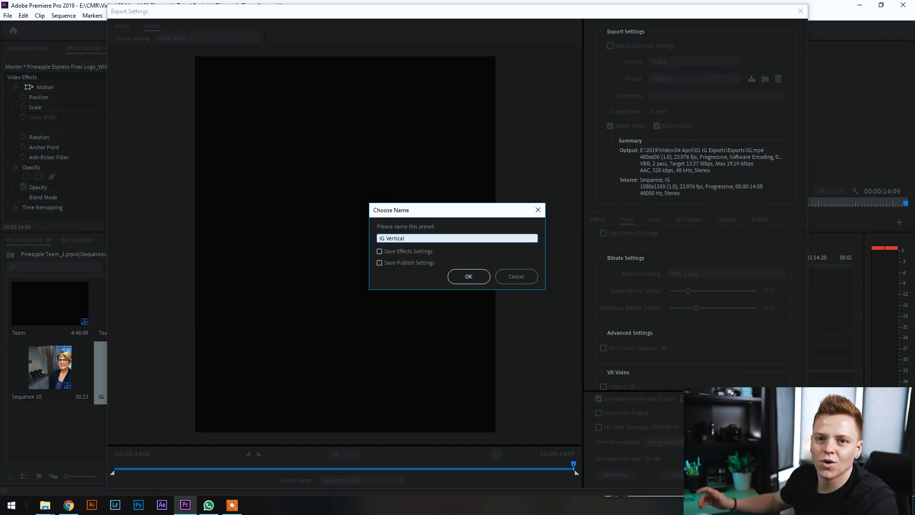
left_click(468, 278)
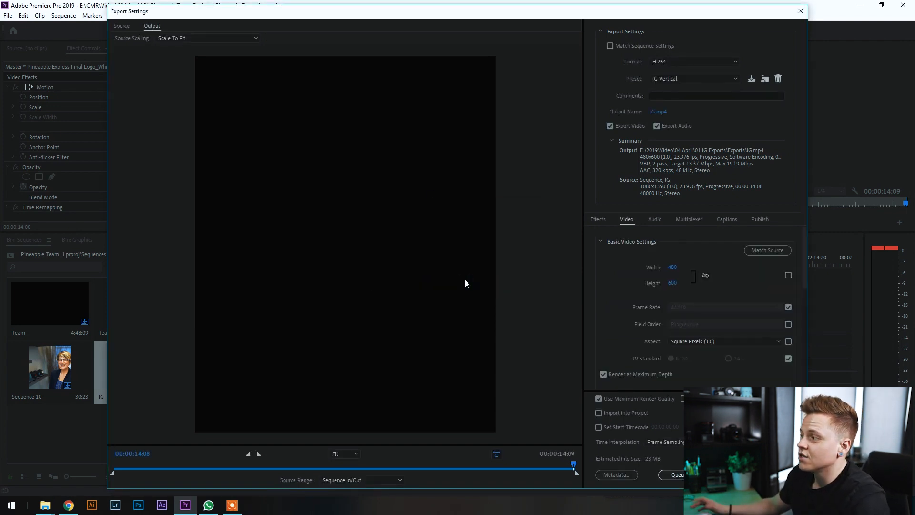
- Choose the saved IG Vertical preset for the export and send IG.mp4 to the render queue
left_click(676, 77)
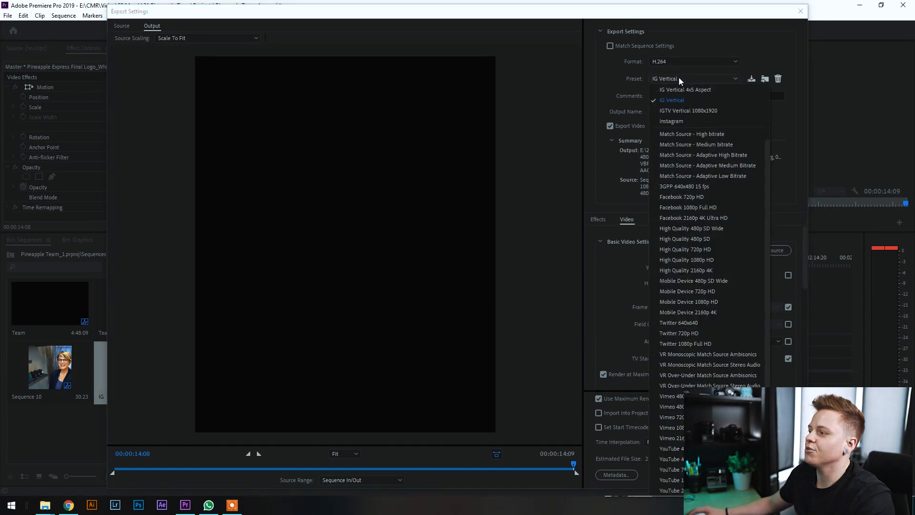
scroll(693, 105, "up", 2)
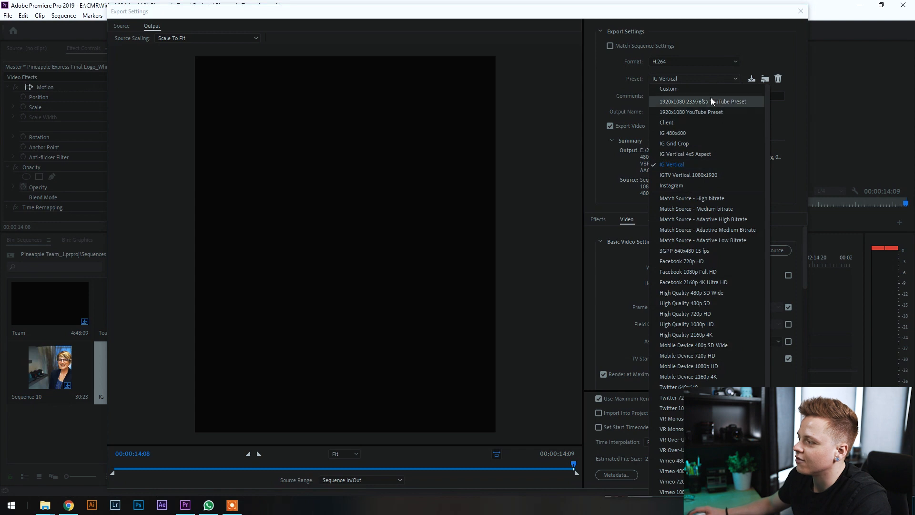
left_click(687, 165)
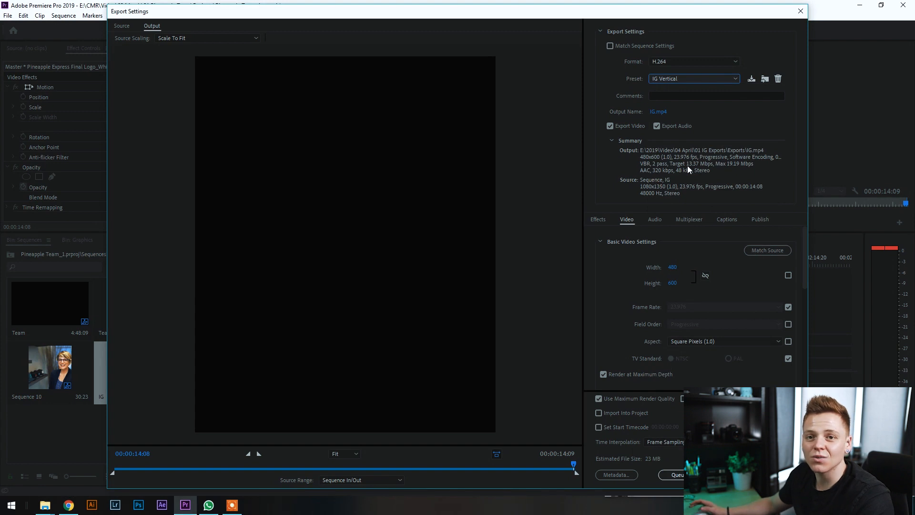
left_click(675, 473)
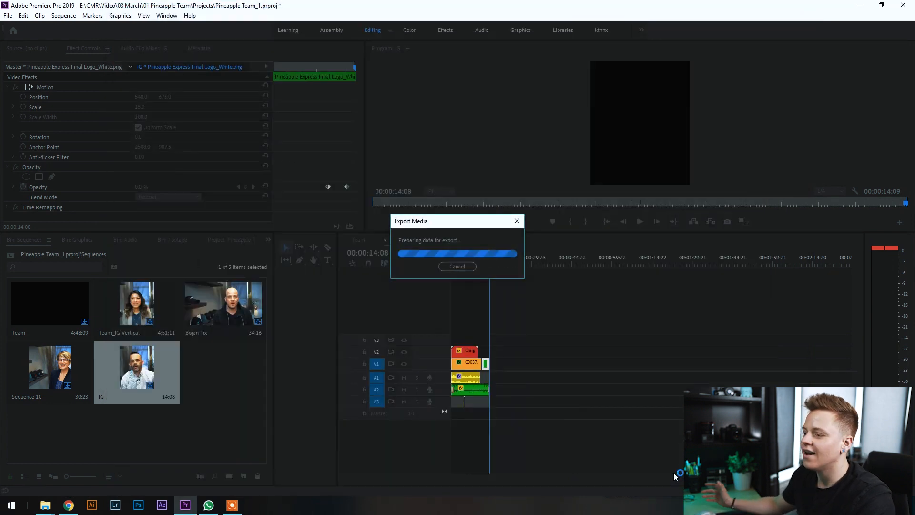